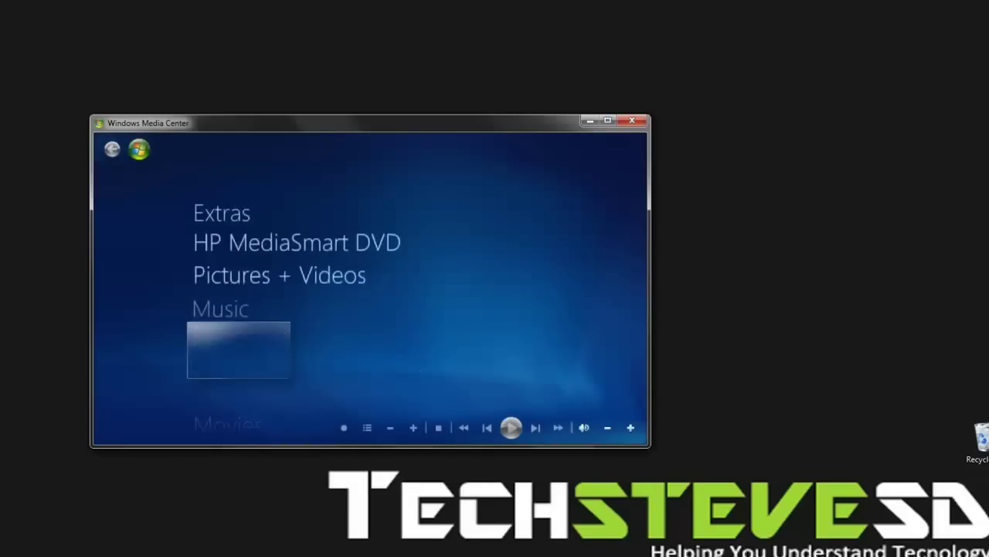
Look through the section list of the Windows Media Center main menu, including Music and HP MediaSmart DVD.
{"action": "scroll", "coordinate": [294, 324], "scroll_direction": "down", "scroll_amount": 2}
{"action": "scroll", "coordinate": [294, 332], "scroll_direction": "down", "scroll_amount": 3}
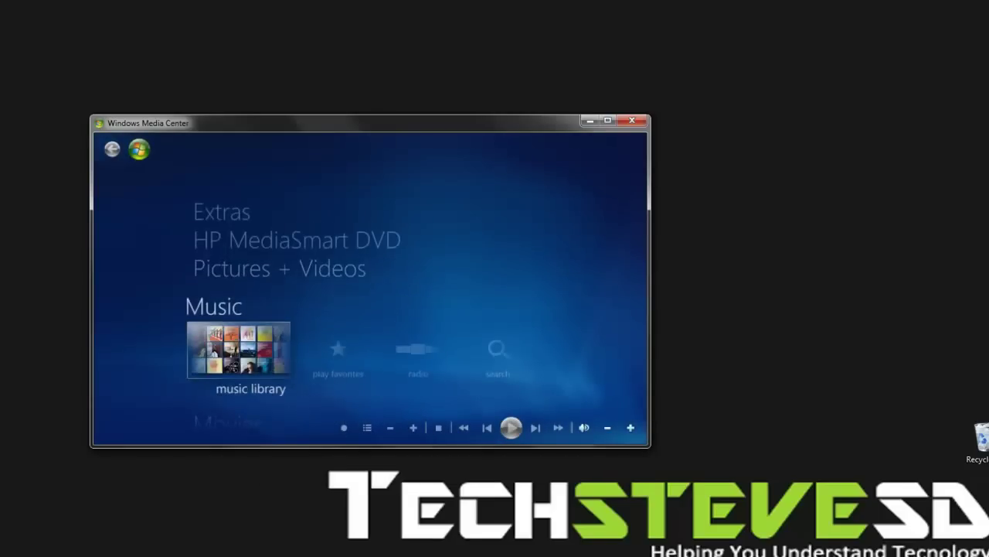
{"action": "scroll", "coordinate": [293, 332], "scroll_direction": "up", "scroll_amount": 4}
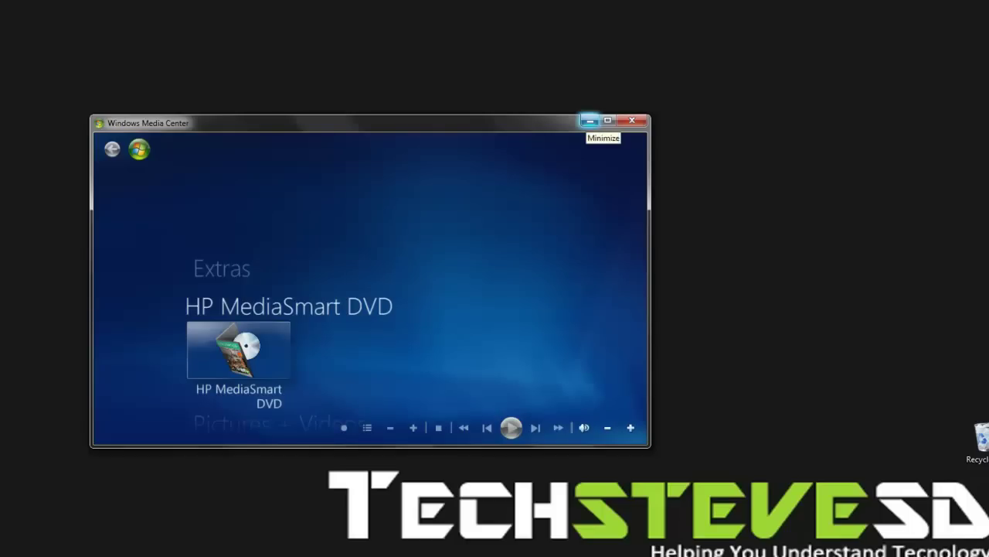
{"action": "key", "text": "Down"}
{"action": "key", "text": "Down"}
{"action": "key", "text": "Down"}
{"action": "key", "text": "Down"}
{"action": "key", "text": "Down"}
{"action": "key", "text": "Down"}
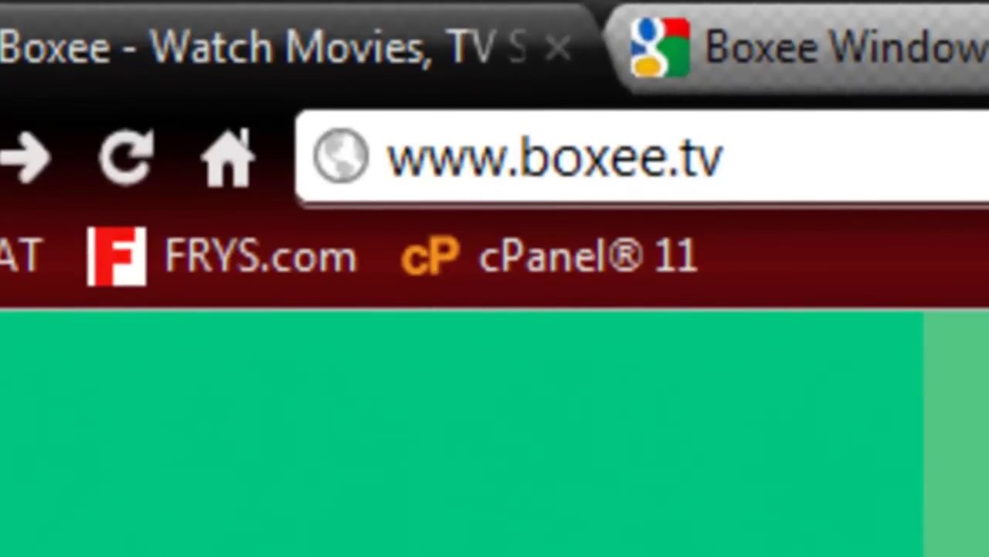
From the boxee.tv page in the browser, start the free Windows PC download, skipping account creation.
{"action": "scroll", "coordinate": [495, 310], "scroll_direction": "up", "scroll_amount": 6}
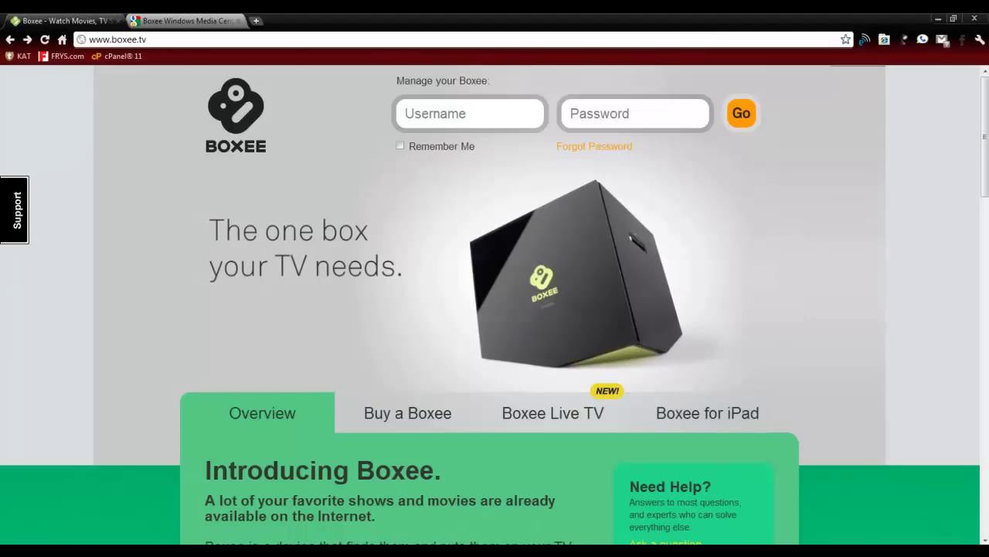
{"action": "scroll", "coordinate": [695, 228], "scroll_direction": "down", "scroll_amount": 2}
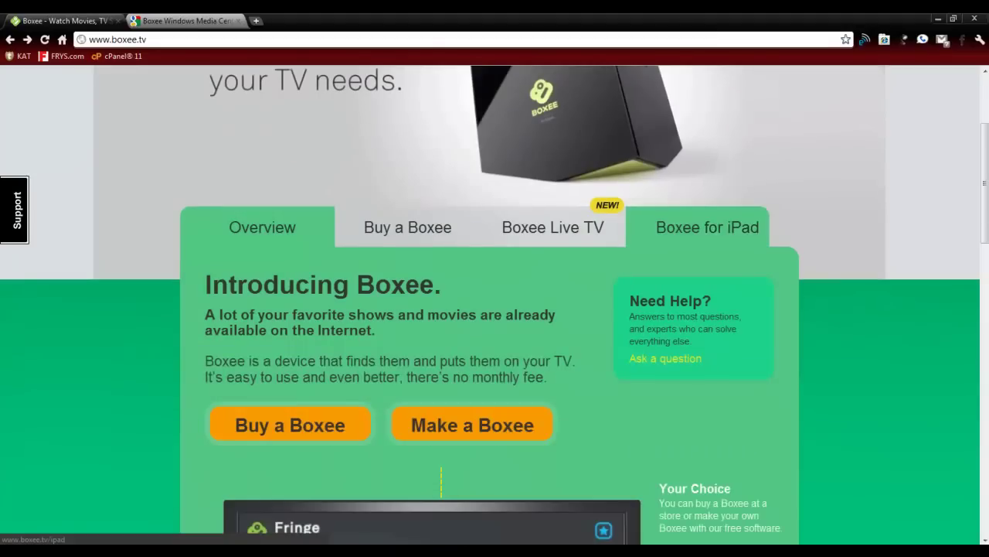
{"action": "scroll", "coordinate": [696, 228], "scroll_direction": "down", "scroll_amount": 3}
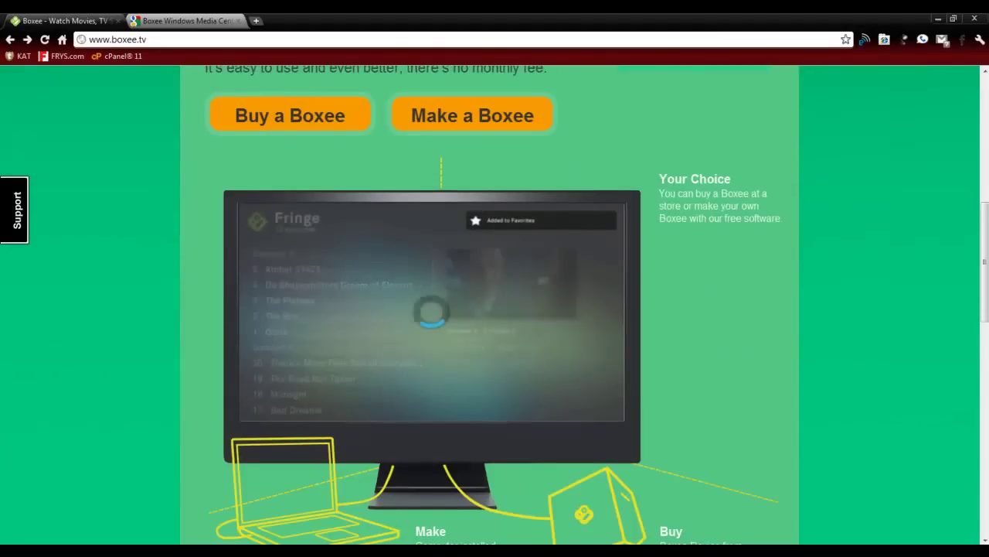
{"action": "scroll", "coordinate": [695, 228], "scroll_direction": "down", "scroll_amount": 1}
{"action": "scroll", "coordinate": [494, 305], "scroll_direction": "down", "scroll_amount": 8}
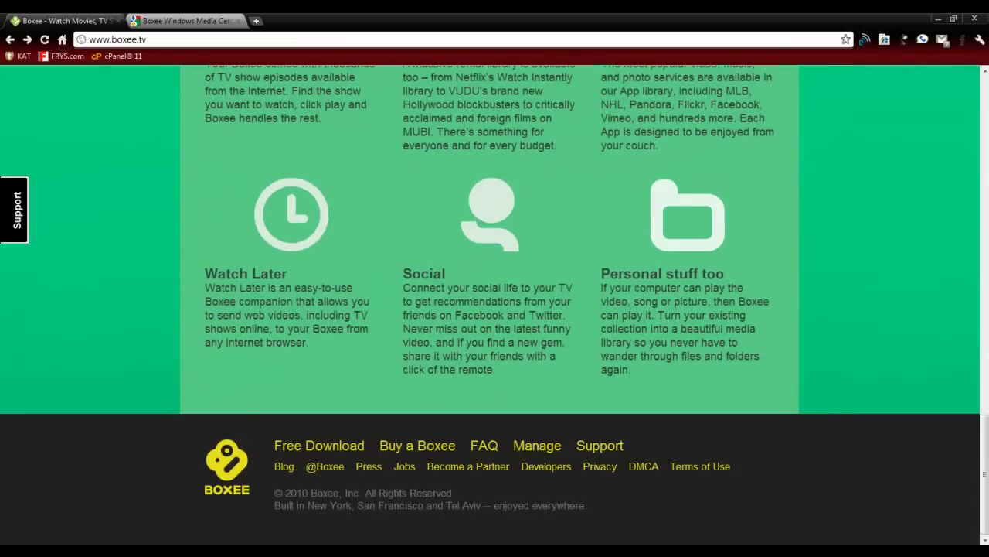
{"action": "left_click", "coordinate": [319, 446]}
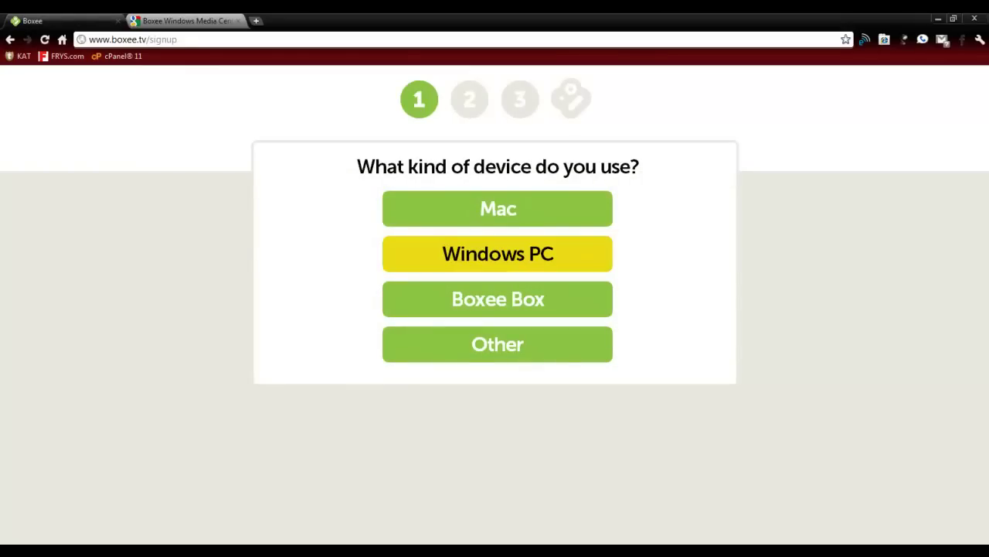
{"action": "left_click", "coordinate": [498, 254]}
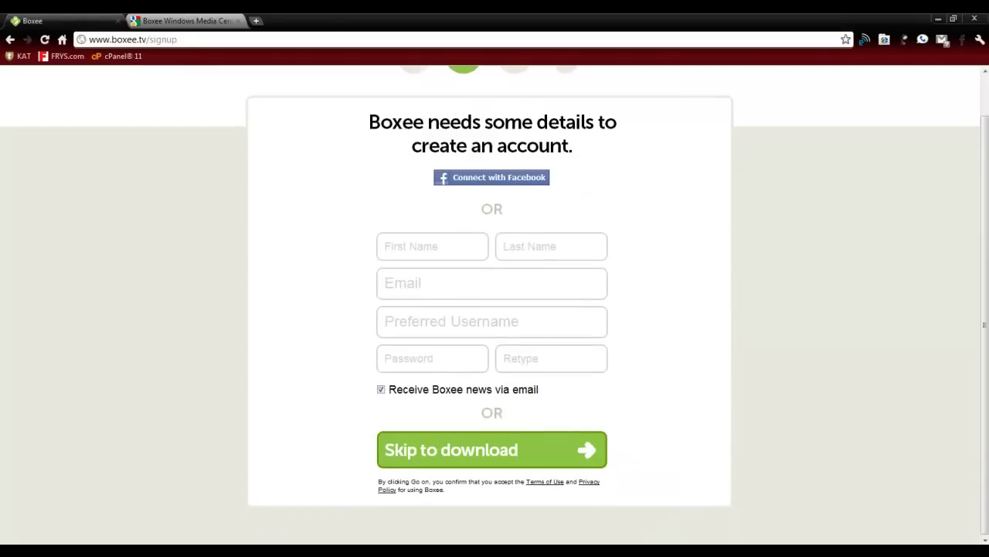
{"action": "left_click", "coordinate": [492, 450]}
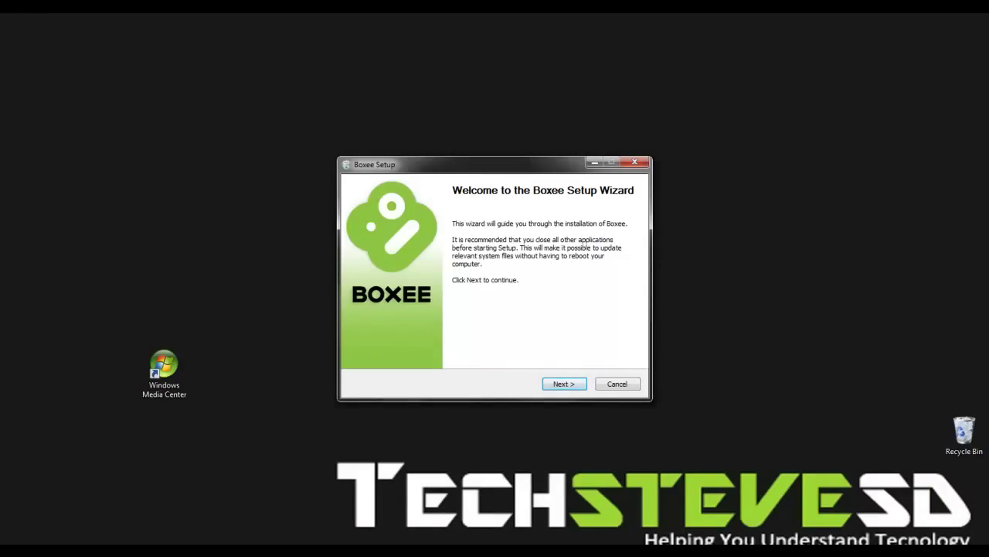
Install Boxee into C:\Program Files (x86)\Boxee with the Start Menu folder named Boxee.
{"action": "key", "text": "Return"}
{"action": "key", "text": "Return"}
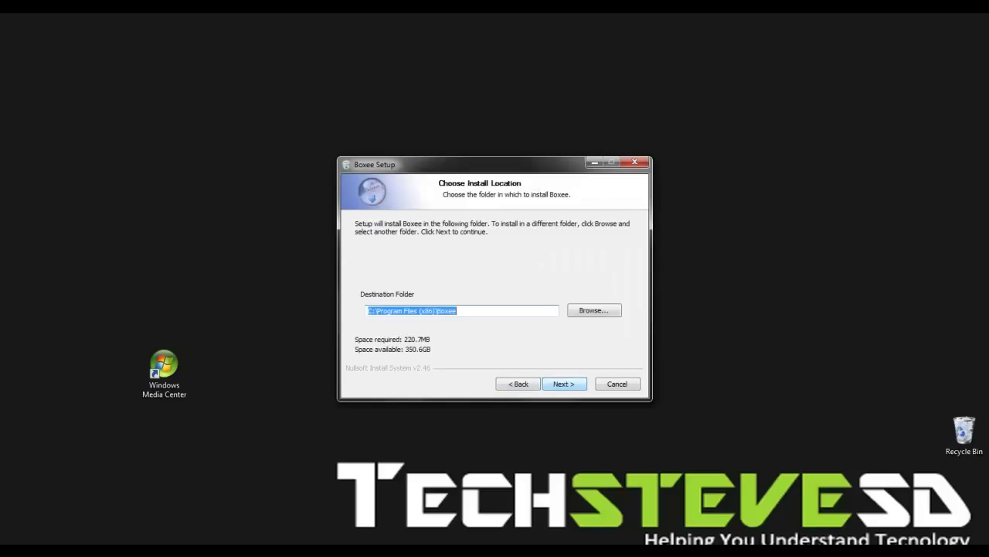
{"action": "key", "text": "Return"}
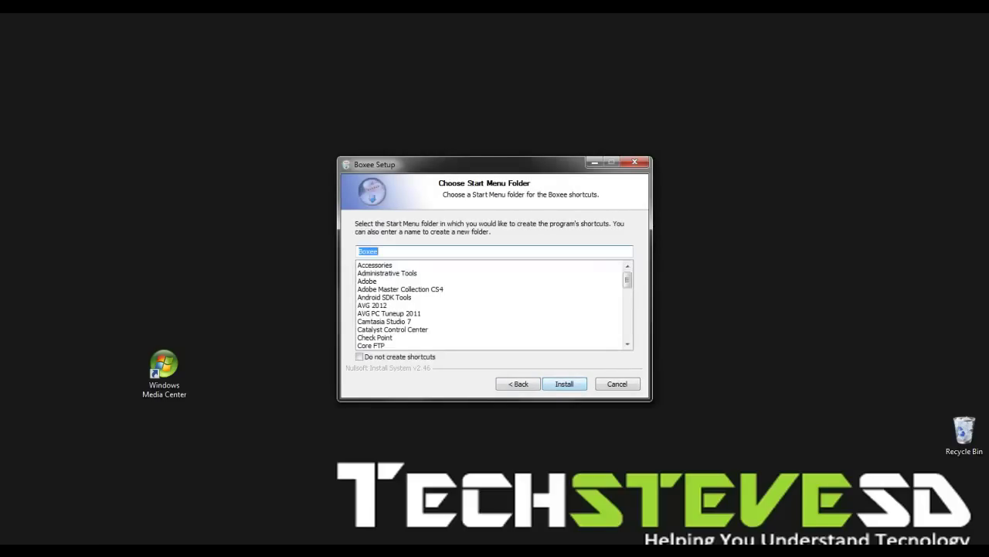
{"action": "key", "text": "Return"}
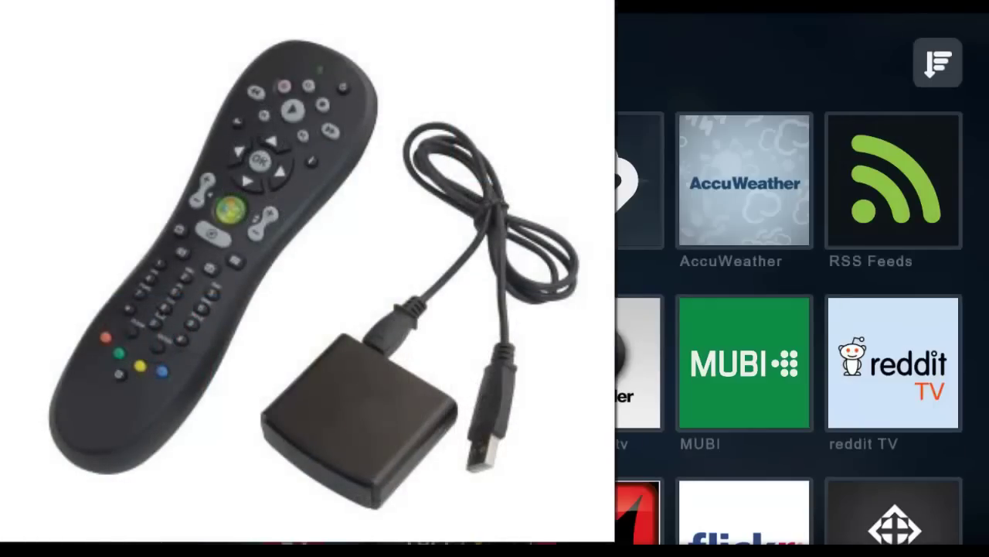
Look through the Most Popular Apps grid in Boxee, down to the TNT row and back up.
{"action": "key", "text": "Down"}
{"action": "key", "text": "Down"}
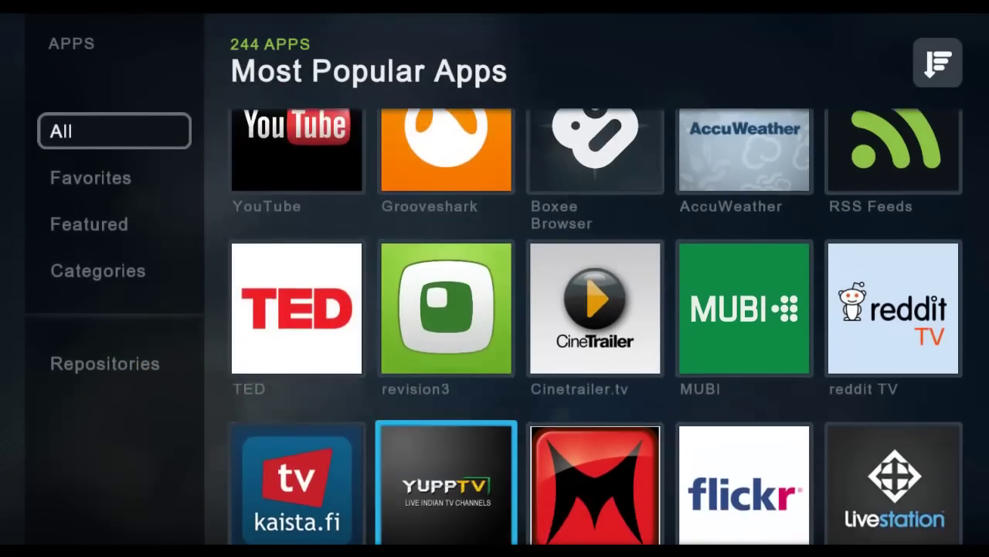
{"action": "key", "text": "Down"}
{"action": "key", "text": "Down"}
{"action": "key", "text": "Down"}
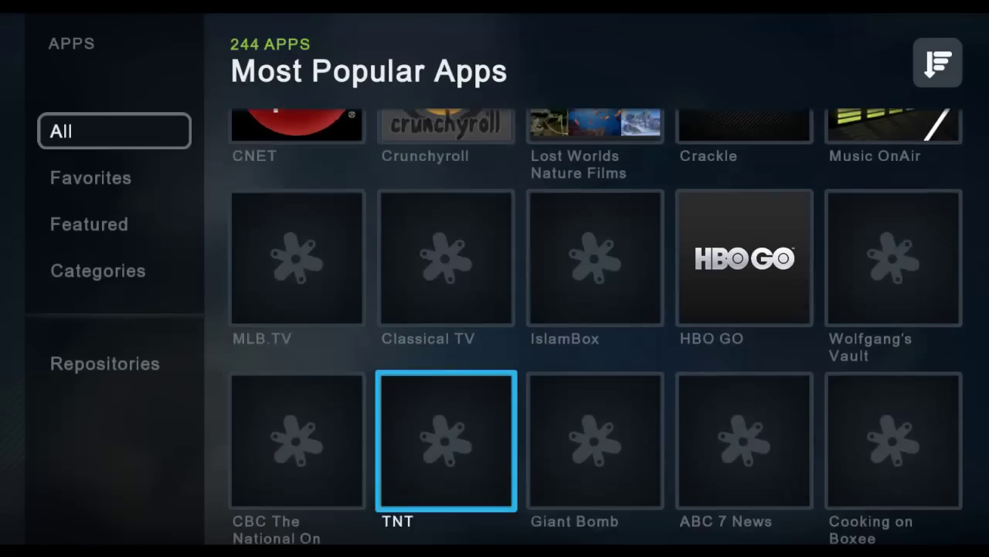
{"action": "key", "text": "Up"}
{"action": "key", "text": "Up"}
{"action": "key", "text": "Up"}
{"action": "key", "text": "Up"}
{"action": "key", "text": "Up"}
{"action": "key", "text": "Up"}
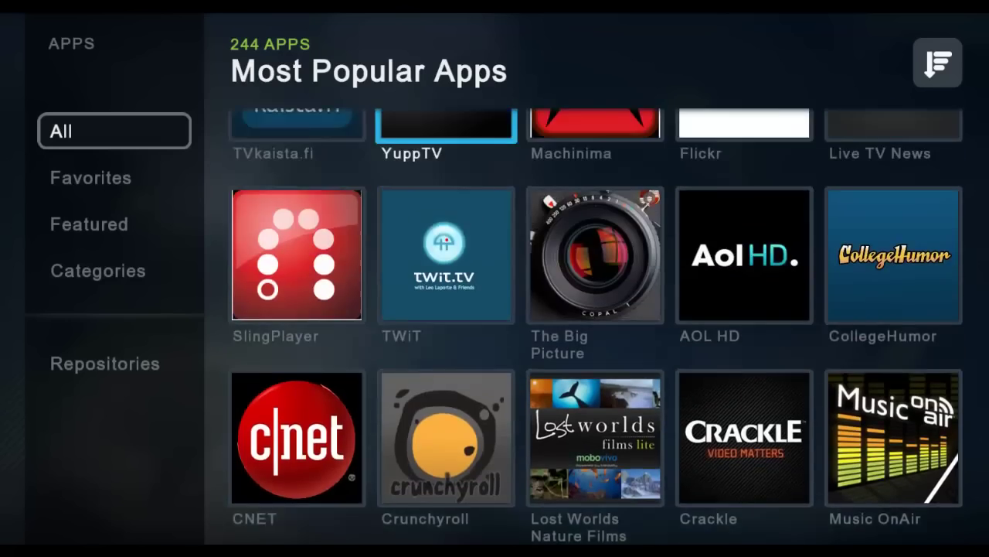
Examine the filter entries of the Apps section, such as Favorites, Featured and Categories.
{"action": "key", "text": "Left"}
{"action": "key", "text": "Left"}
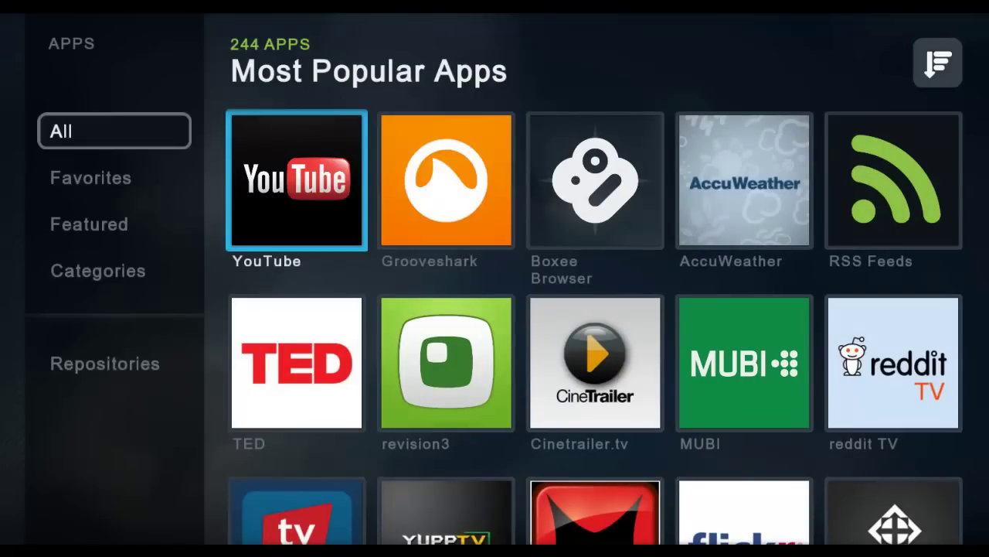
{"action": "key", "text": "Down"}
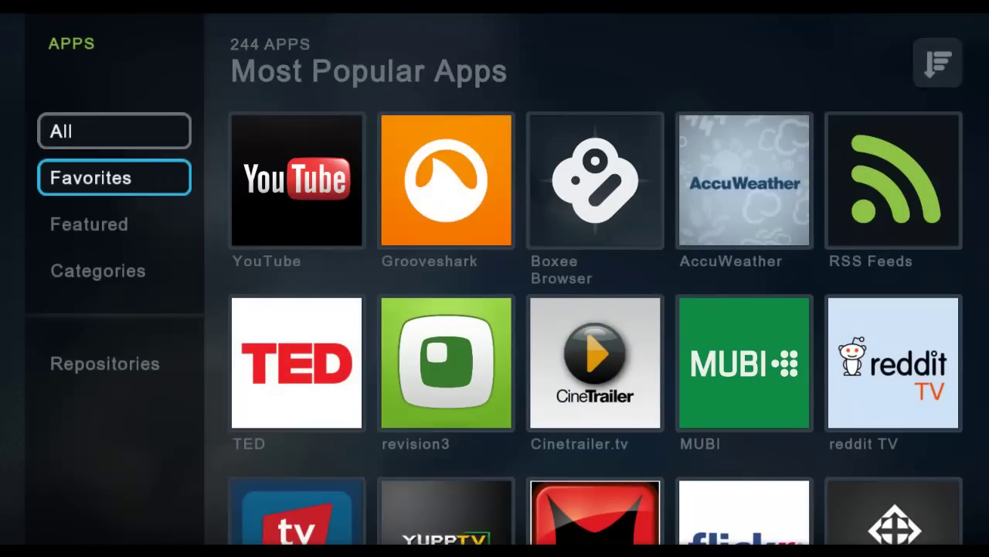
{"action": "key", "text": "Down"}
{"action": "key", "text": "Down"}
{"action": "key", "text": "Up"}
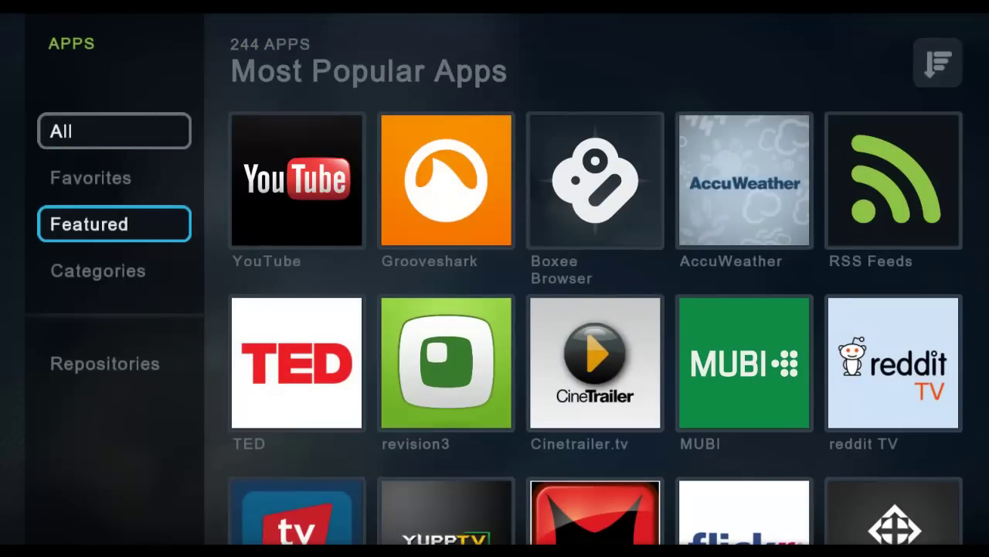
Return to the main menu and open the Files section.
{"action": "key", "text": "Escape"}
{"action": "key", "text": "Left"}
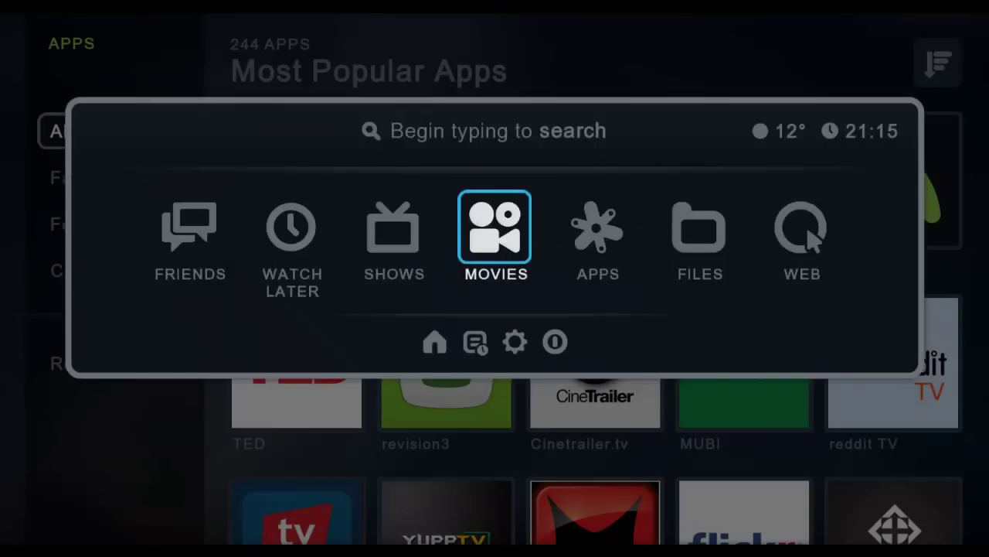
{"action": "key", "text": "Left"}
{"action": "key", "text": "Right"}
{"action": "key", "text": "Right"}
{"action": "key", "text": "Right"}
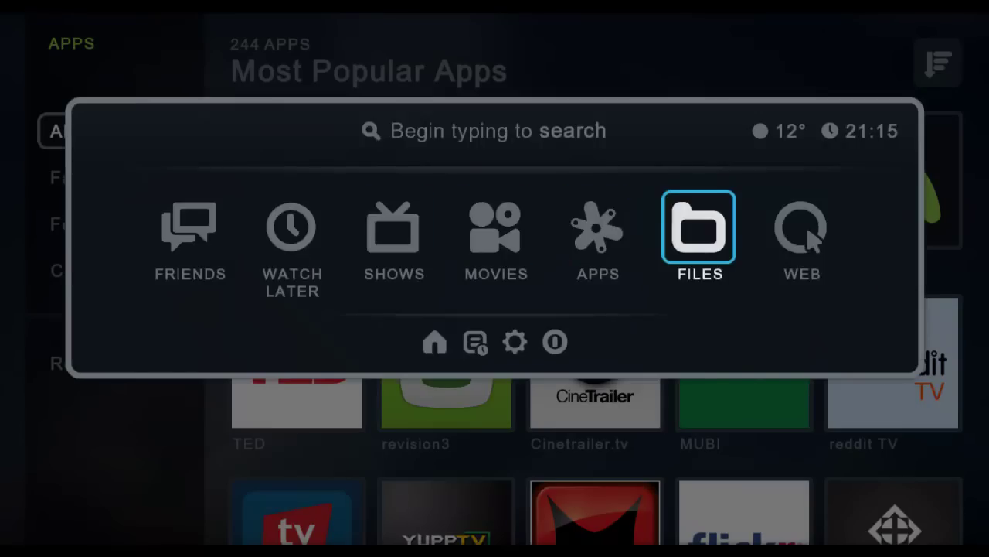
{"action": "key", "text": "Return"}
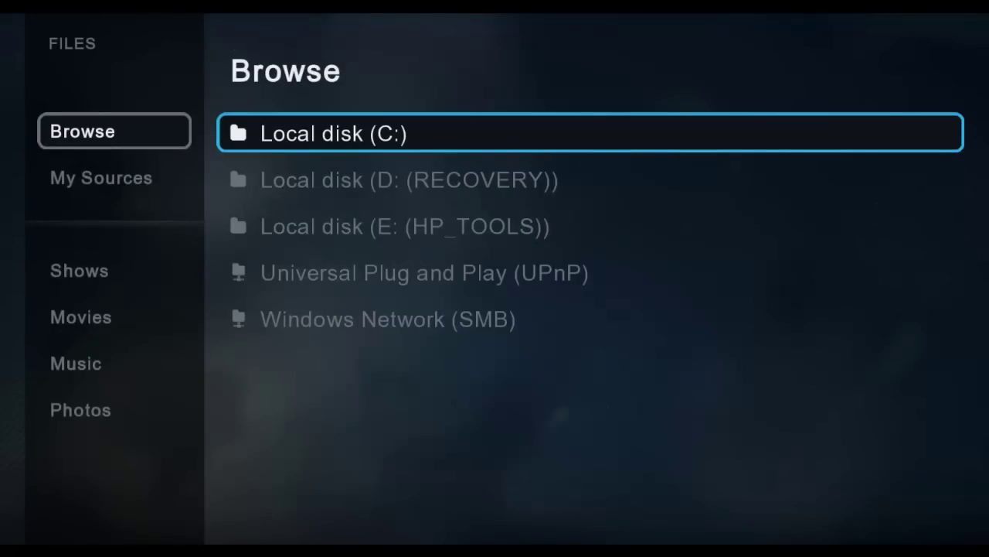
Open the Movies category from the Files section.
{"action": "key", "text": "Left"}
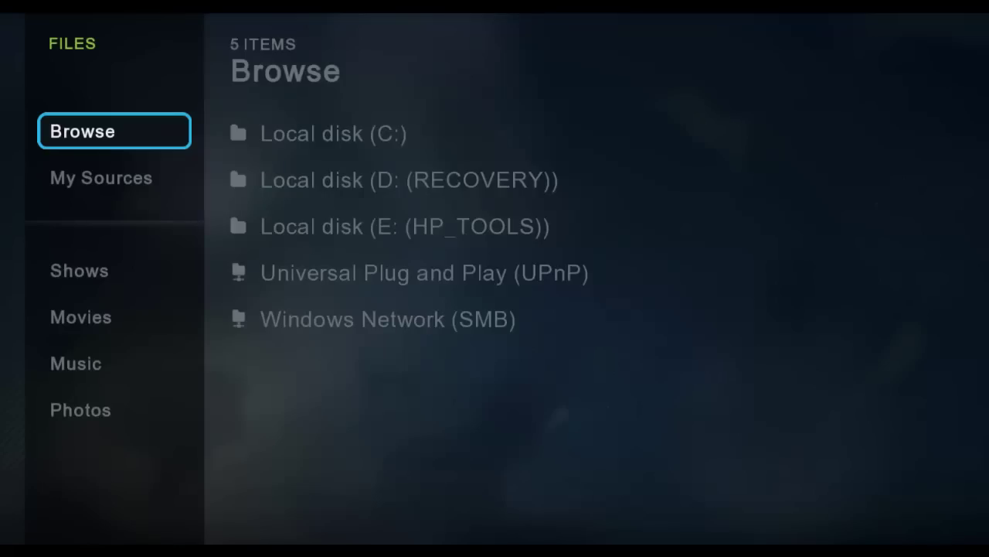
{"action": "key", "text": "Down"}
{"action": "key", "text": "Down"}
{"action": "key", "text": "Down"}
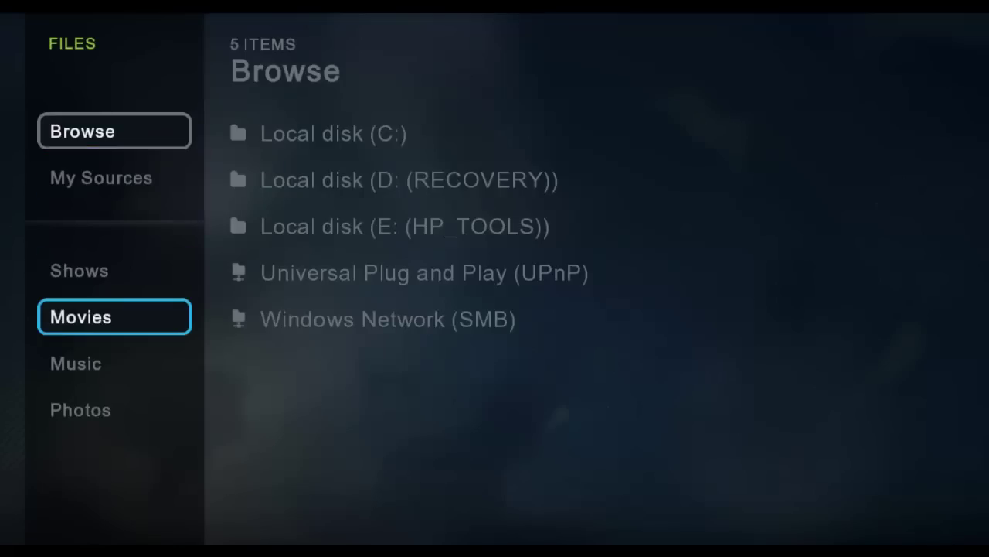
{"action": "key", "text": "Return"}
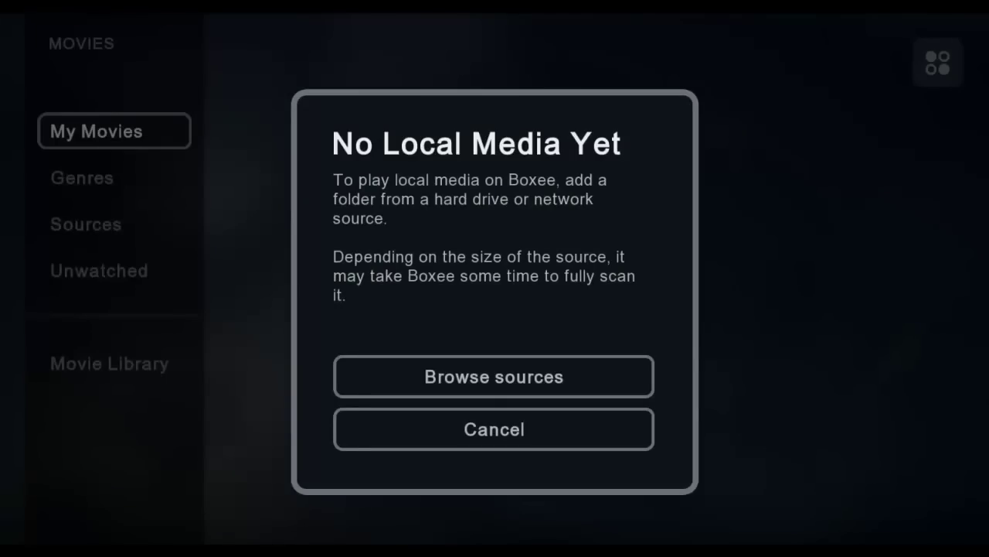
Leave the Movies view for the main menu and open the Friends section.
{"action": "key", "text": "Escape"}
{"action": "key", "text": "Left"}
{"action": "key", "text": "Left"}
{"action": "key", "text": "Left"}
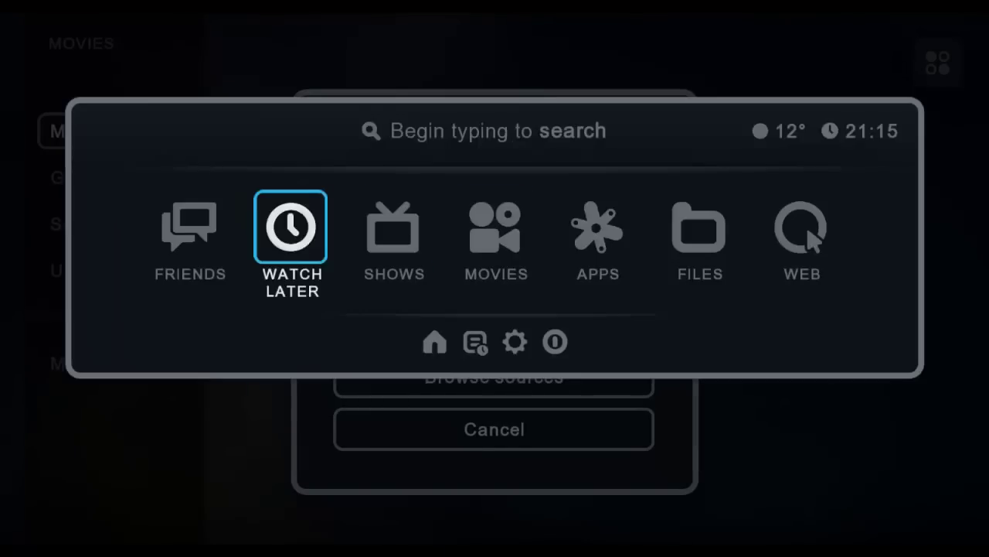
{"action": "key", "text": "Return"}
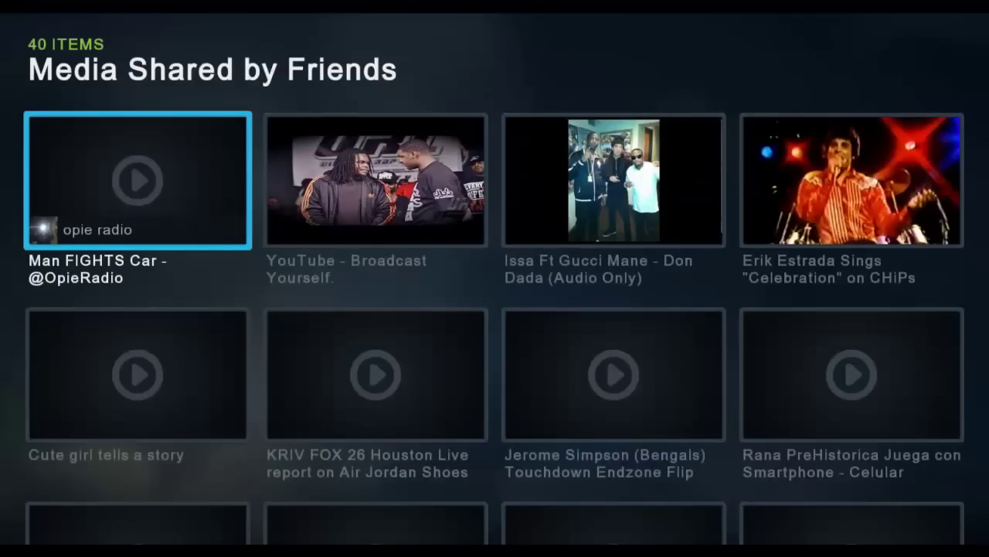
Look through the videos listed under Media Shared by Friends.
{"action": "key", "text": "Down"}
{"action": "key", "text": "Down"}
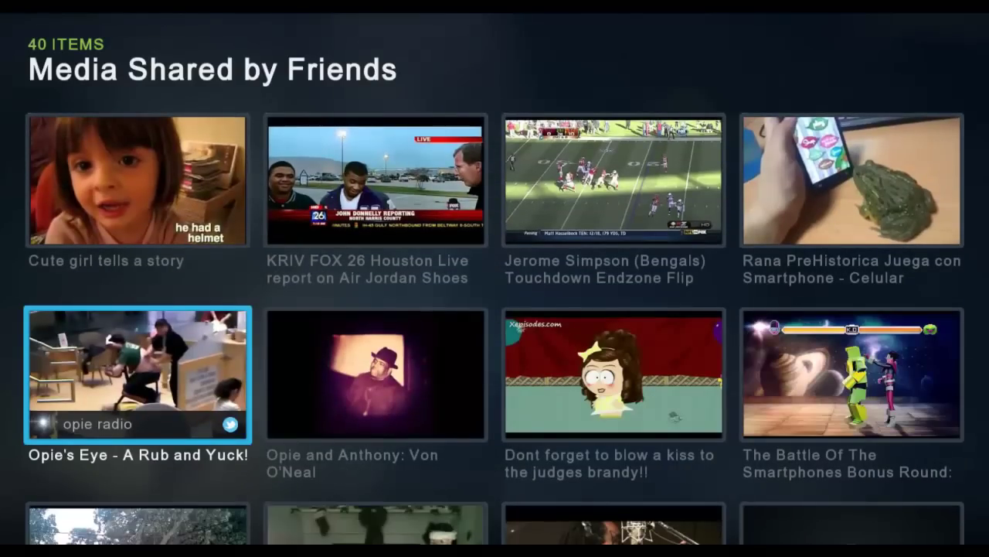
{"action": "key", "text": "Right"}
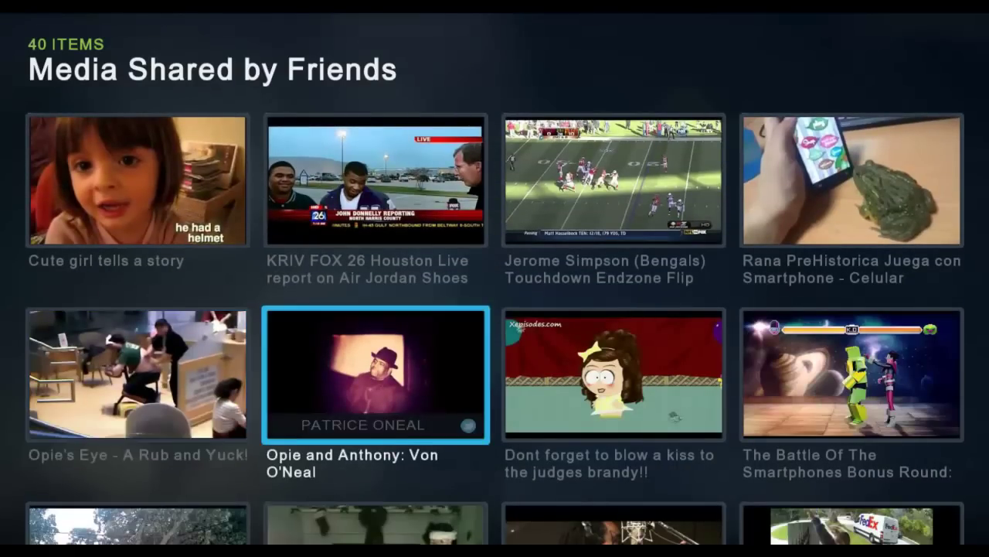
{"action": "key", "text": "Right"}
{"action": "key", "text": "Down"}
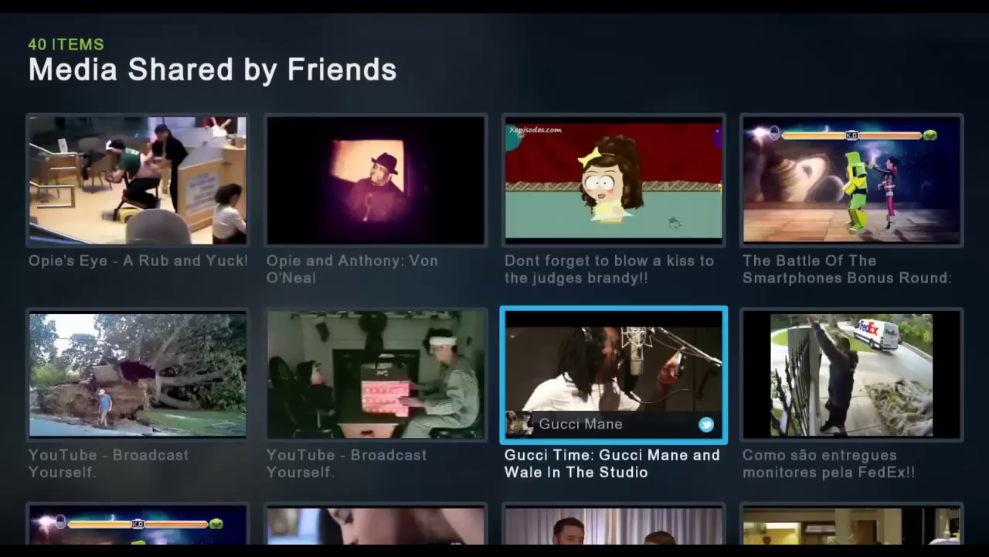
{"action": "key", "text": "Up"}
{"action": "key", "text": "Up"}
{"action": "key", "text": "Up"}
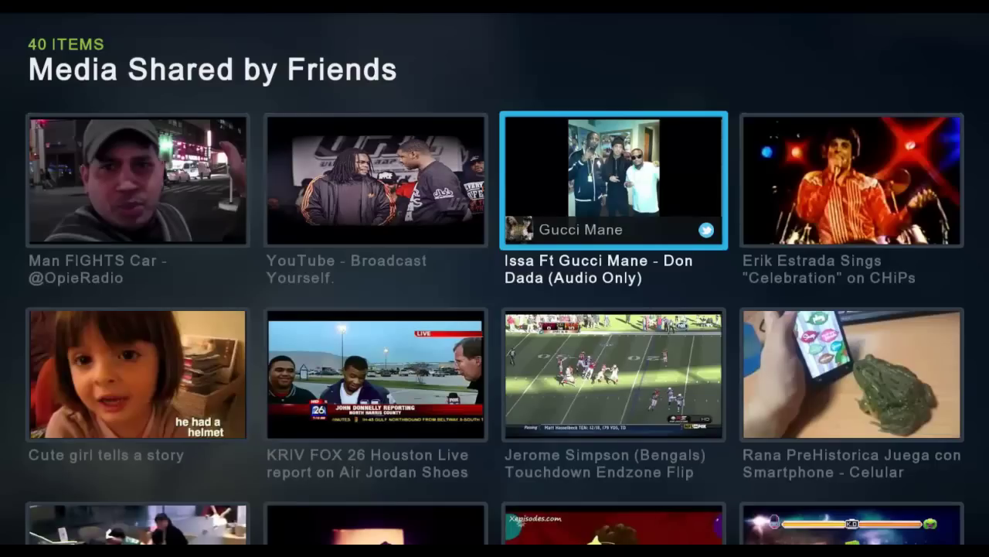
Return to the main menu and open the Boxee settings.
{"action": "key", "text": "Escape"}
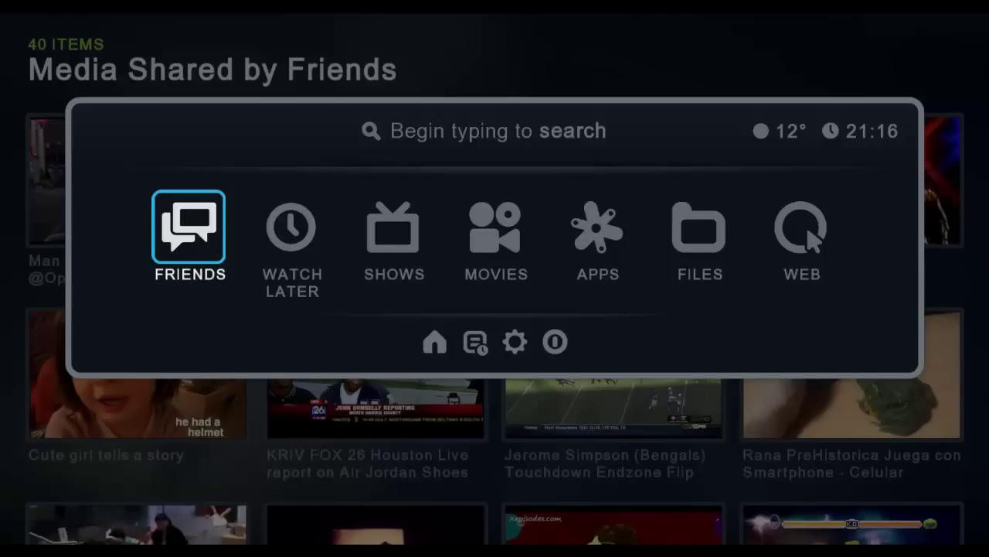
{"action": "key", "text": "Right"}
{"action": "key", "text": "Right"}
{"action": "key", "text": "Right"}
{"action": "key", "text": "Right"}
{"action": "key", "text": "Right"}
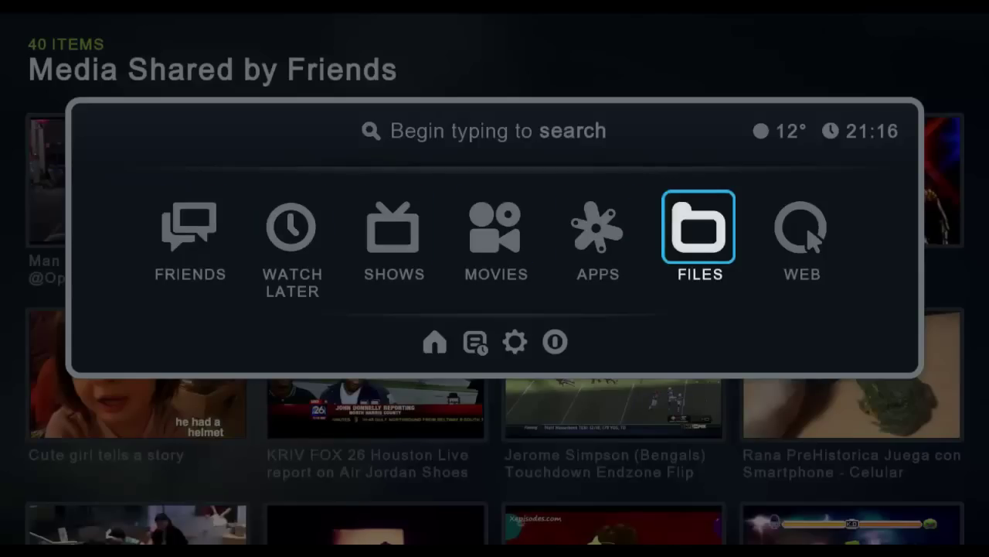
{"action": "key", "text": "Down"}
{"action": "key", "text": "Right"}
{"action": "key", "text": "Right"}
{"action": "key", "text": "Right"}
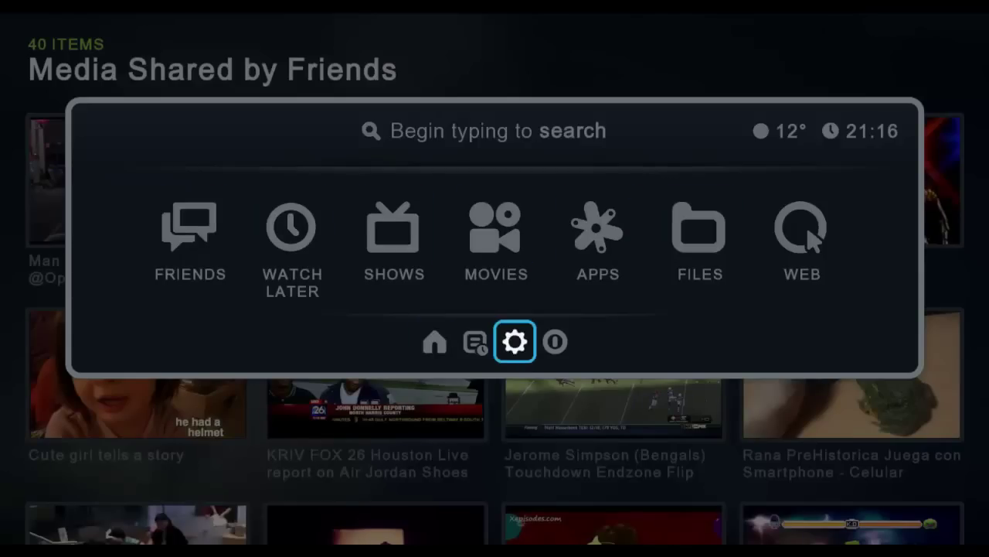
{"action": "key", "text": "Return"}
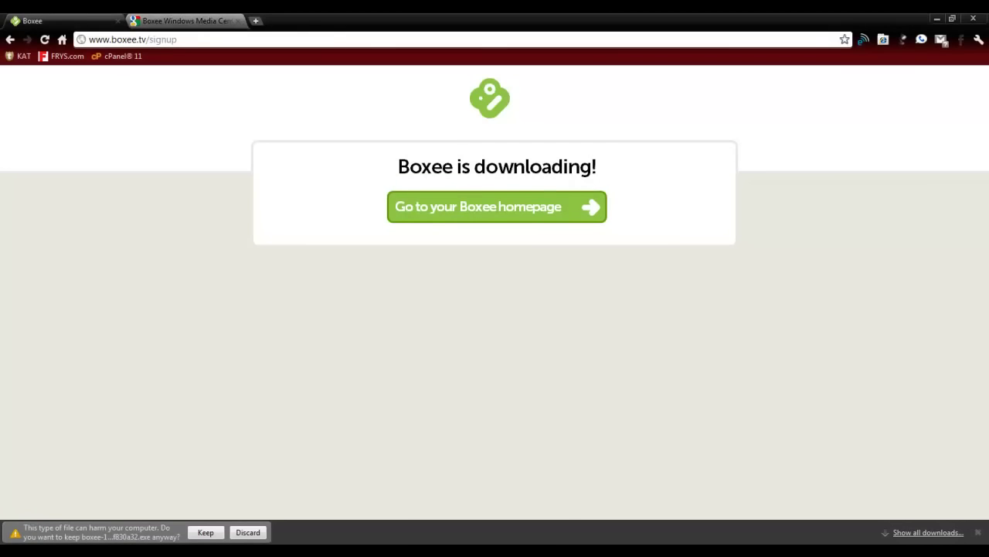
Download BoxeeIntegrationSetup.msi from the Boxee Windows 7 Media Center Integration 2.0 page, open it and minimise the windows behind the security warning.
{"action": "left_click", "coordinate": [186, 21]}
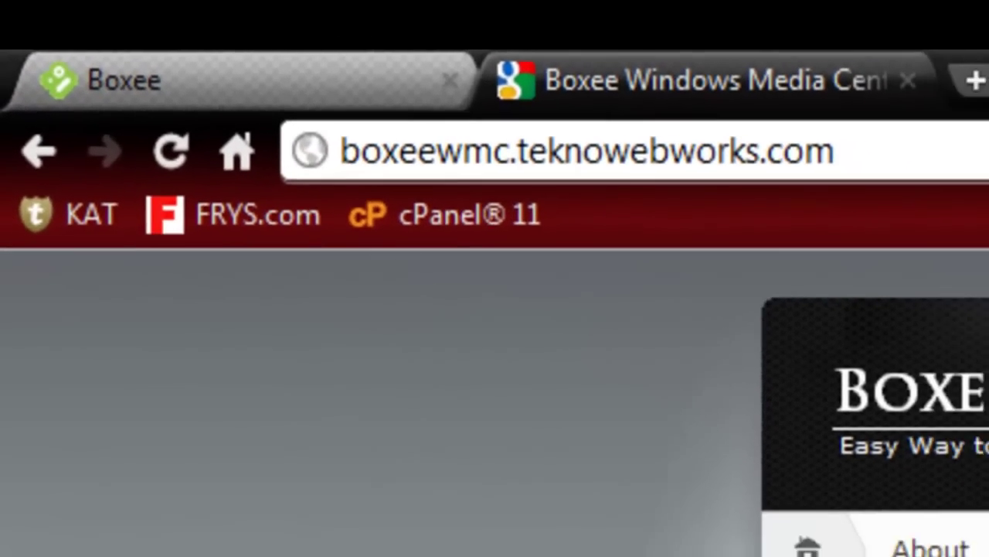
{"action": "scroll", "coordinate": [618, 433], "scroll_direction": "down", "scroll_amount": 1}
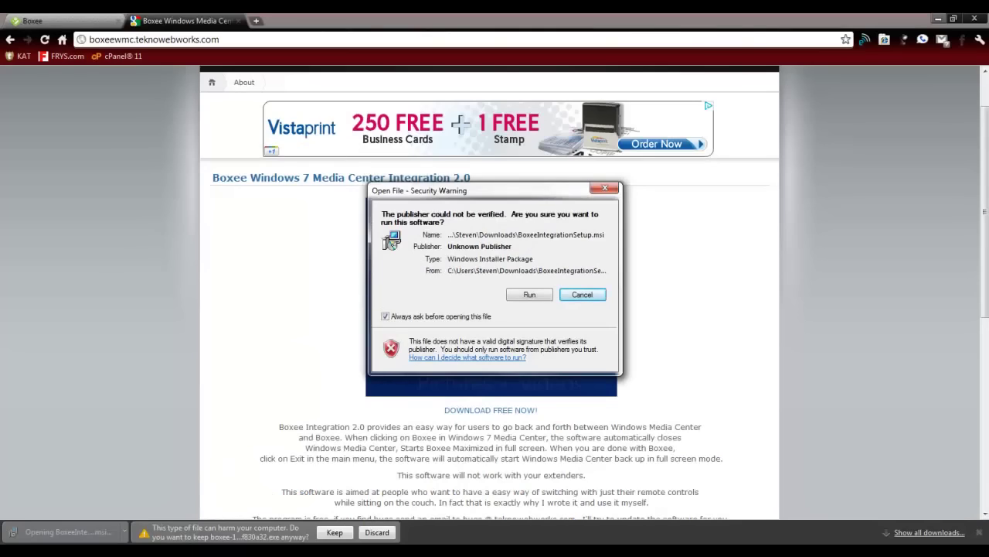
{"action": "left_click", "coordinate": [939, 19]}
{"action": "left_click", "coordinate": [586, 128]}
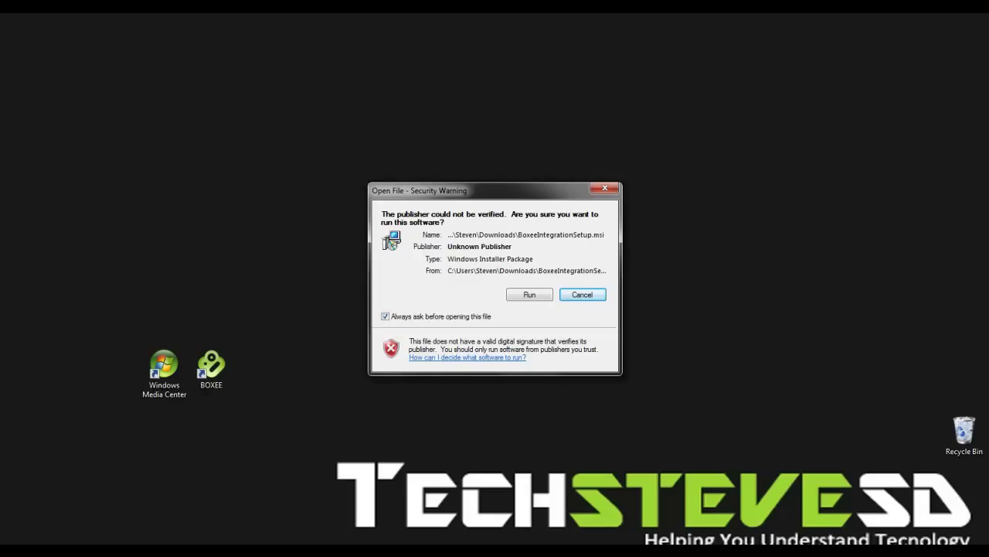
Run the BoxeeIntegration installer, accept the license agreement and install to the default Teknowebworks LLC folder.
{"action": "left_click", "coordinate": [530, 294]}
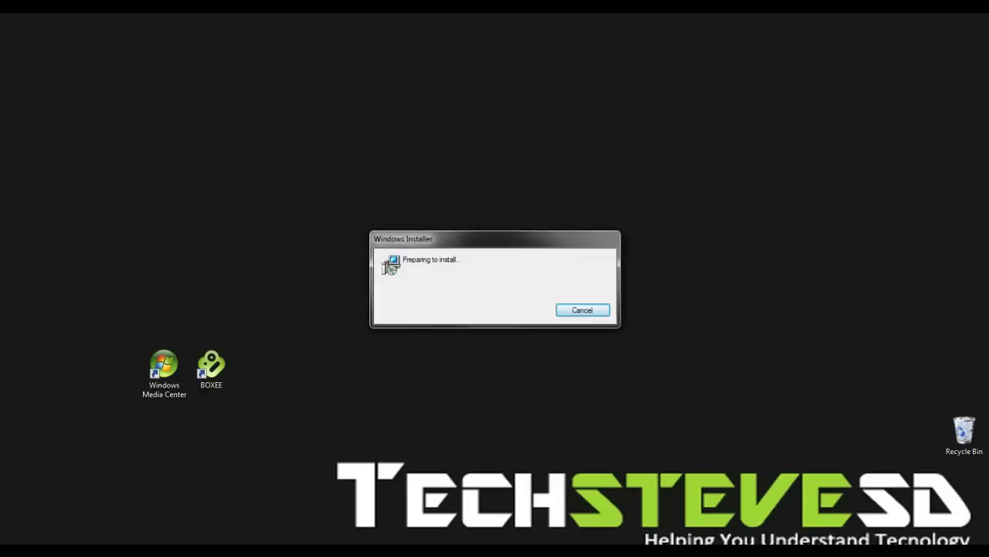
{"action": "key", "text": "Return"}
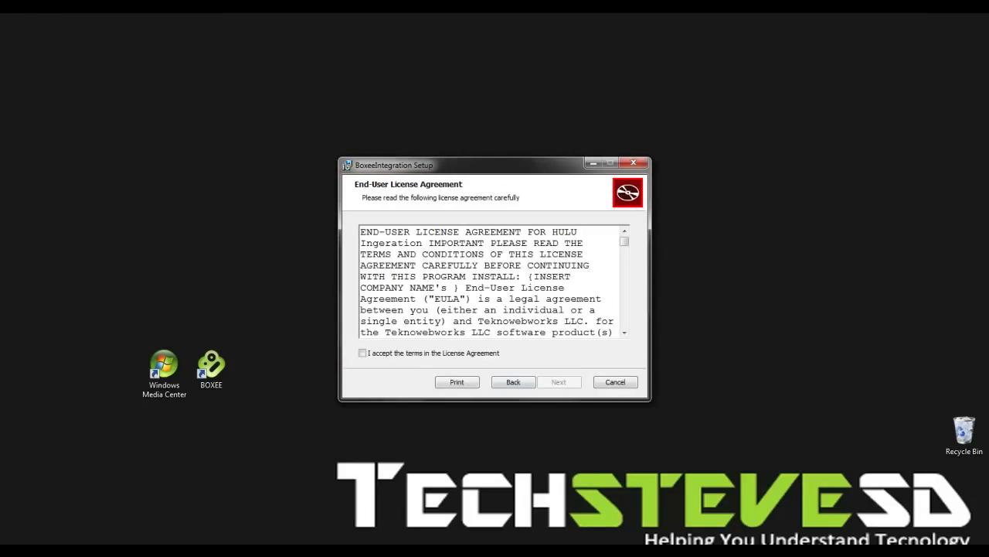
{"action": "left_click", "coordinate": [363, 353]}
{"action": "left_click", "coordinate": [558, 382]}
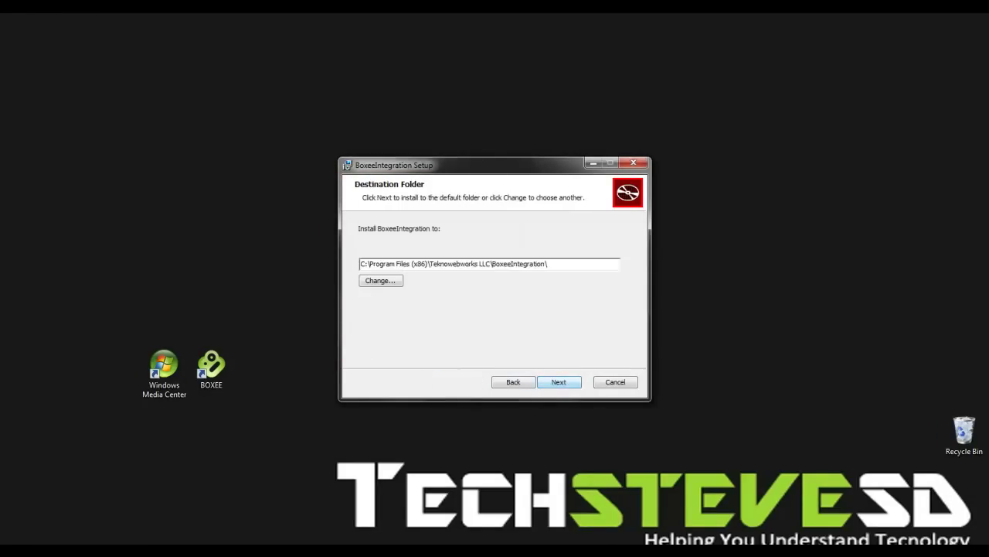
{"action": "key", "text": "Return"}
{"action": "key", "text": "Return"}
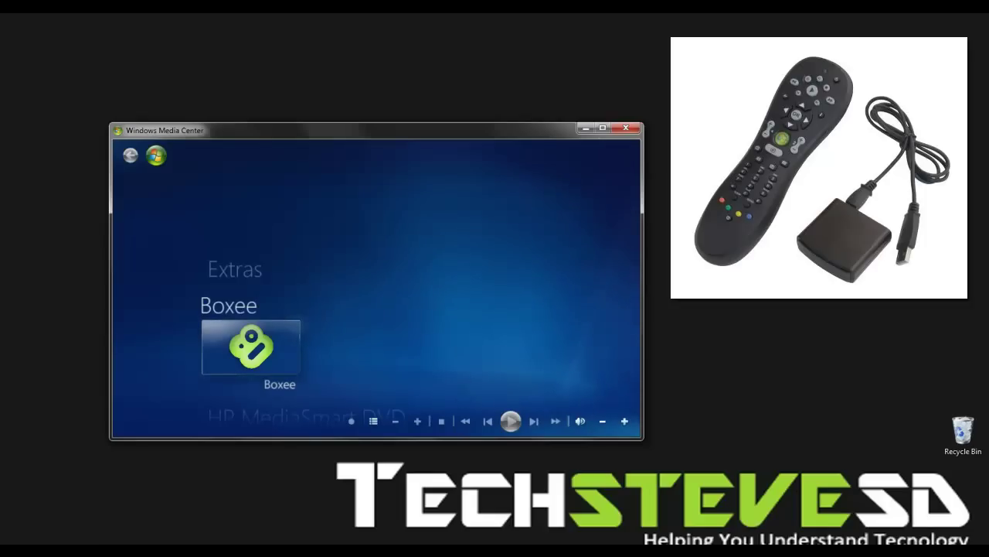
Launch Boxee from its Windows Media Center entry and move through the sections on the Boxee home screen.
{"action": "key", "text": "Return"}
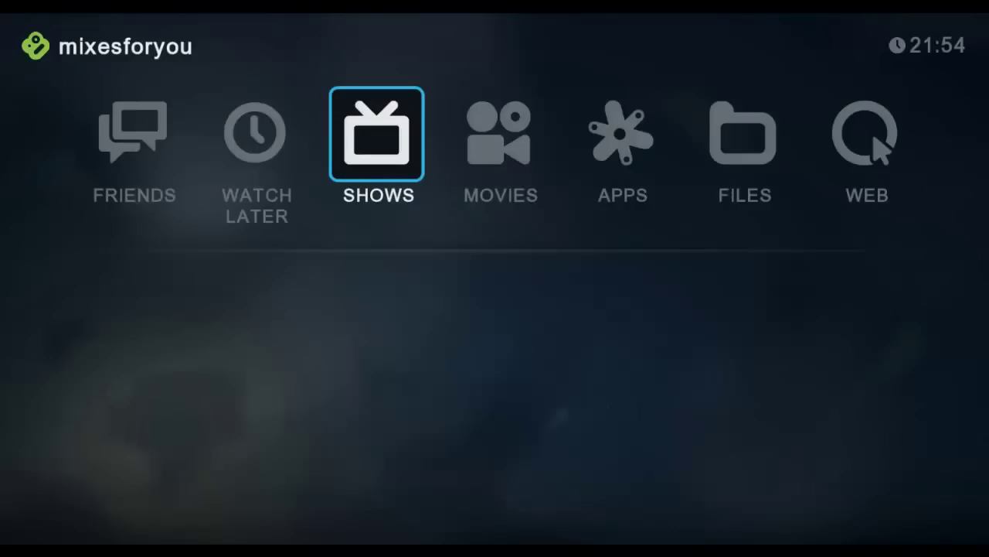
{"action": "key", "text": "Right"}
{"action": "key", "text": "Right"}
{"action": "key", "text": "Right"}
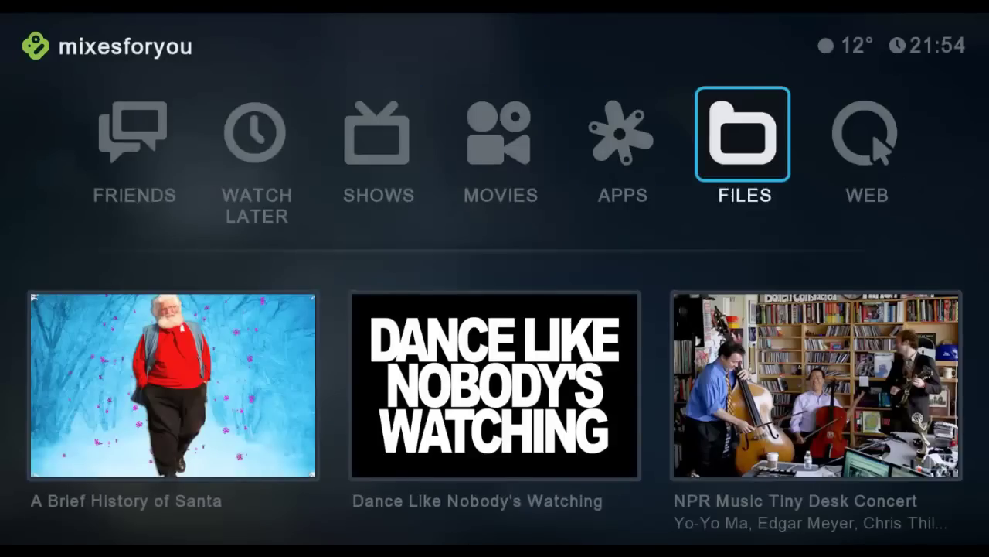
{"action": "key", "text": "Left"}
{"action": "key", "text": "Left"}
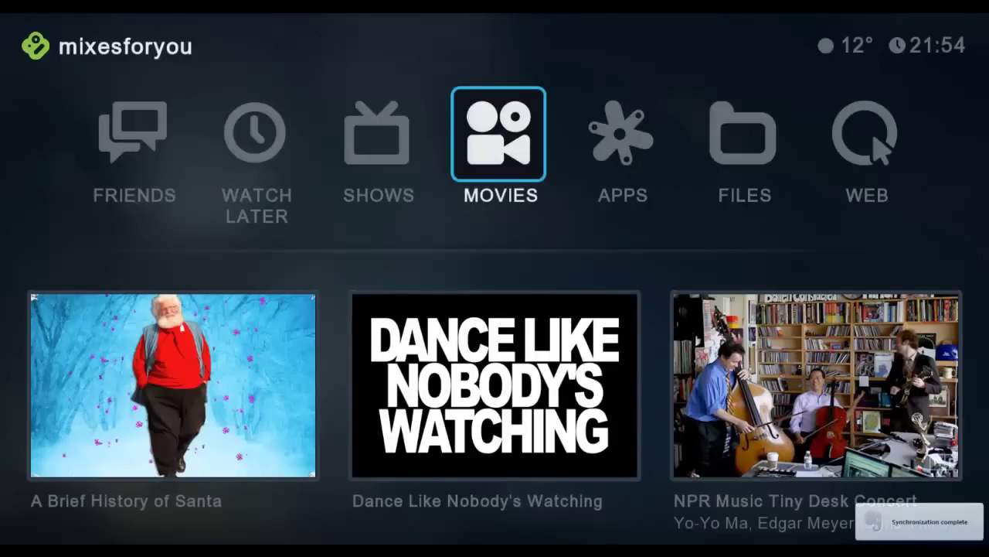
Exit Boxee to go back to Windows Media Center.
{"action": "key", "text": "Escape"}
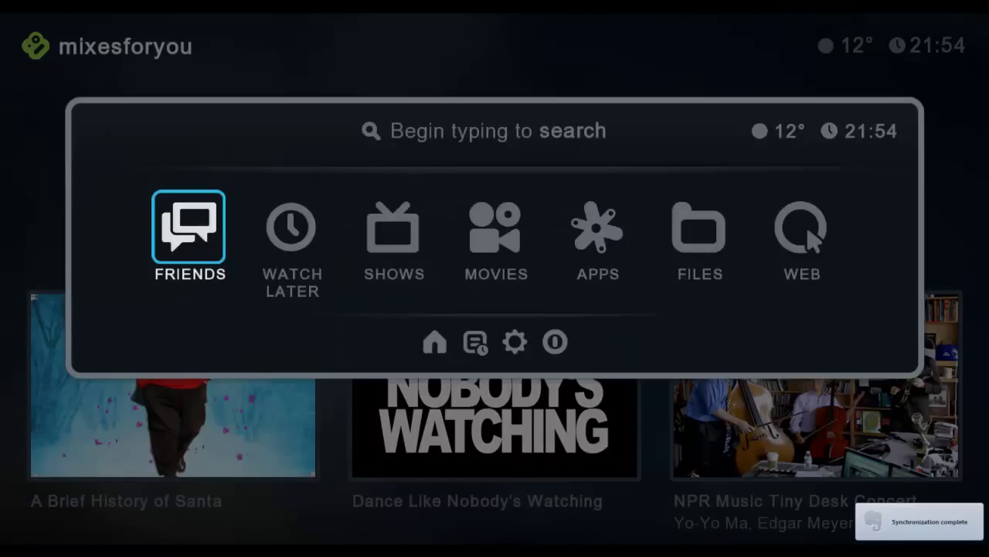
{"action": "key", "text": "Right"}
{"action": "key", "text": "Right"}
{"action": "key", "text": "Right"}
{"action": "key", "text": "Down"}
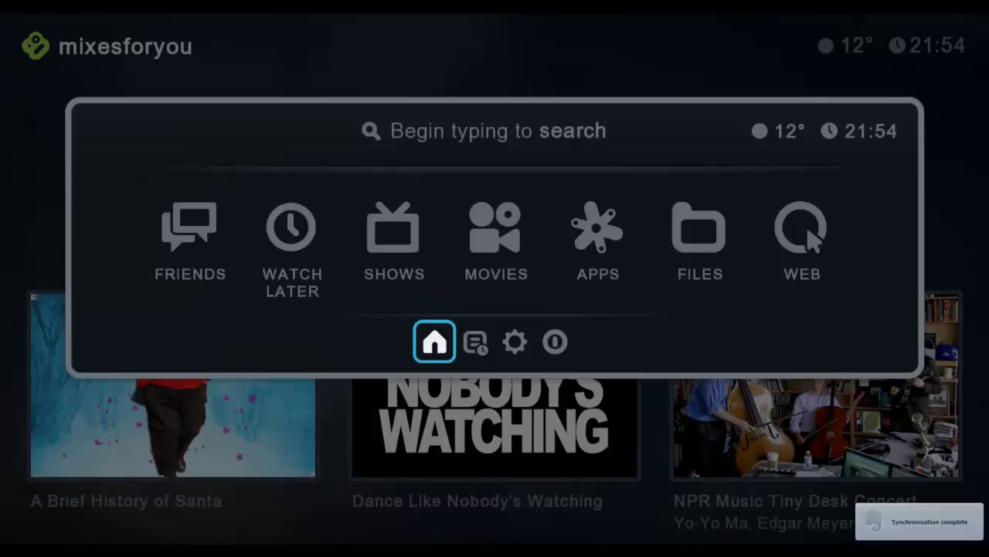
{"action": "key", "text": "Right"}
{"action": "key", "text": "Right"}
{"action": "key", "text": "Right"}
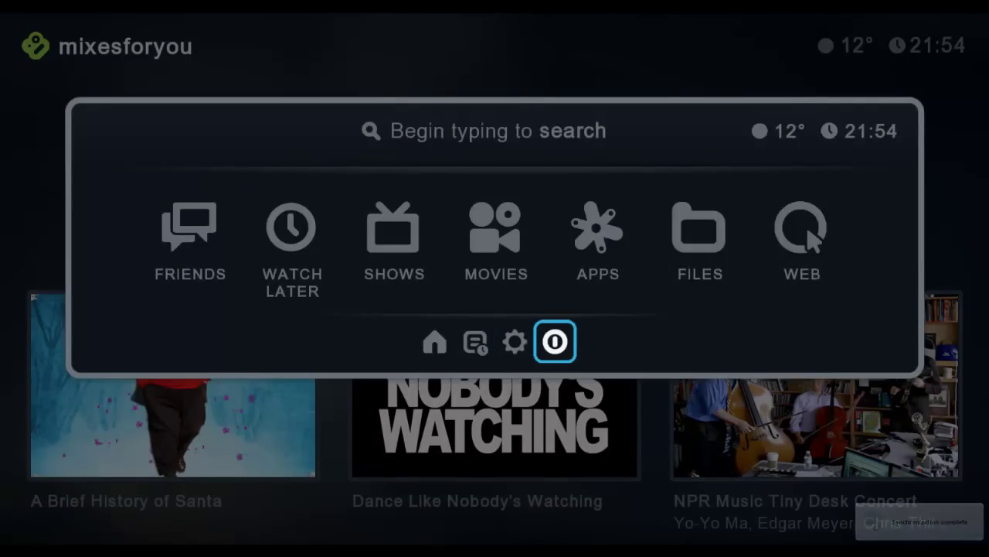
{"action": "key", "text": "Return"}
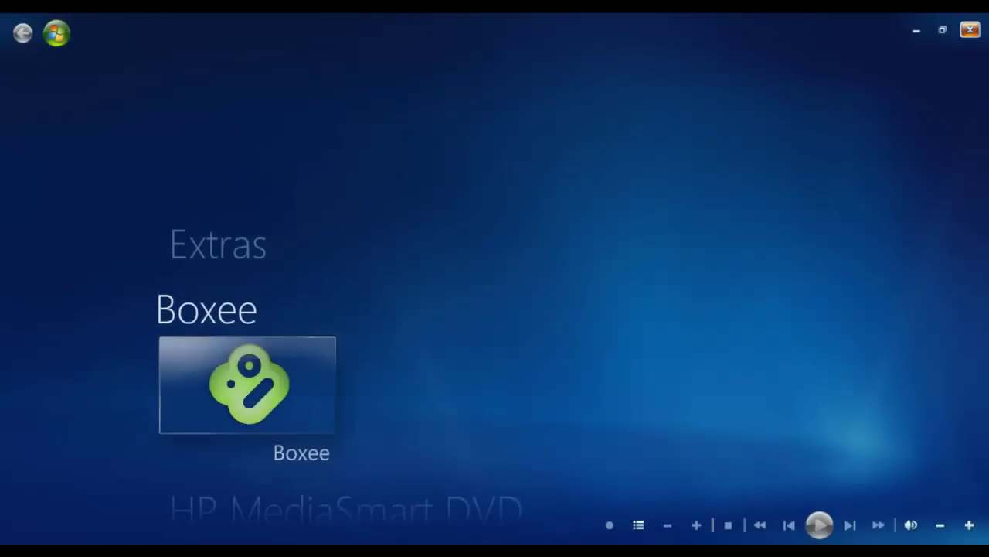
Take Windows Media Center out of full screen and look through its main categories around the Boxee entry.
{"action": "key", "text": "alt+Return"}
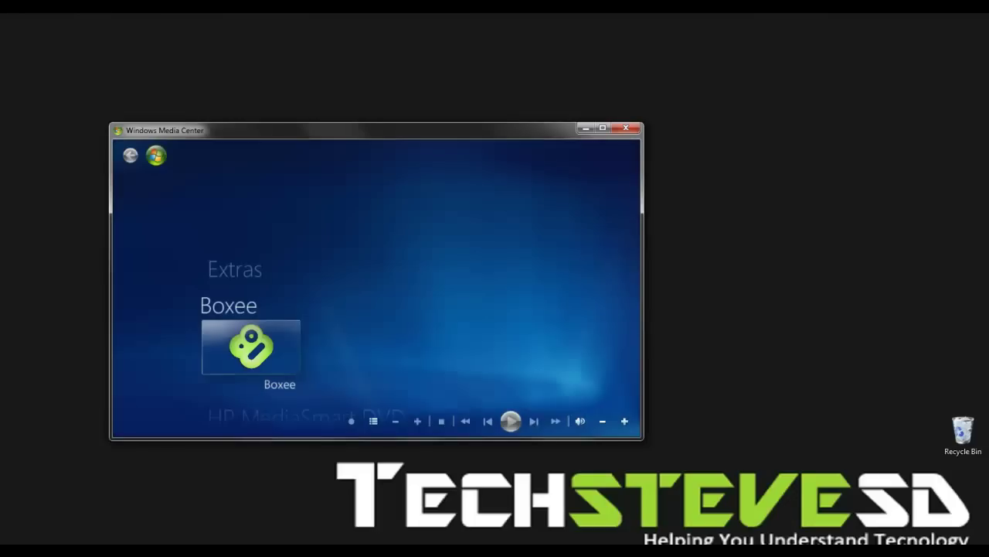
{"action": "key", "text": "Down"}
{"action": "key", "text": "Down"}
{"action": "key", "text": "Down"}
{"action": "key", "text": "Down"}
{"action": "key", "text": "Down"}
{"action": "key", "text": "Down"}
{"action": "key", "text": "Down"}
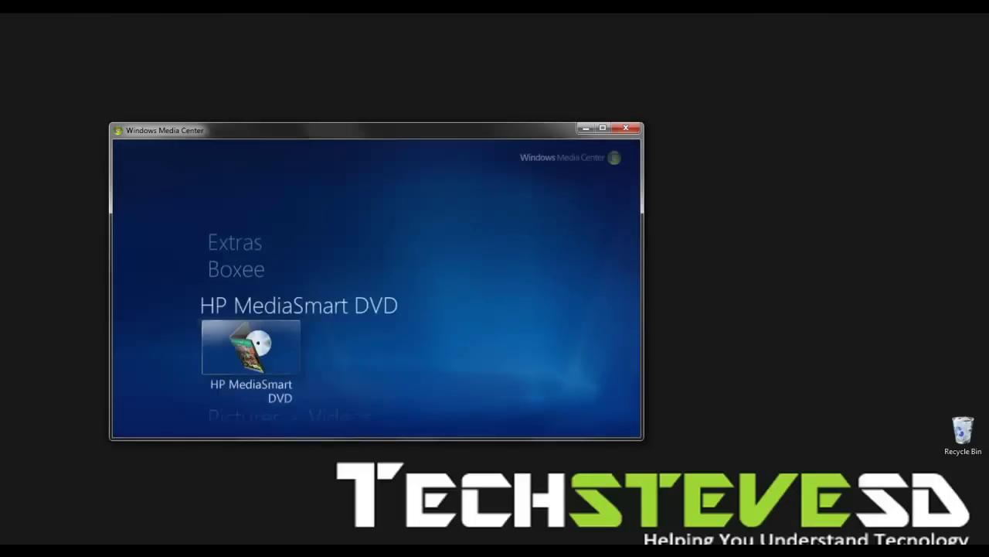
{"action": "key", "text": "Up"}
{"action": "key", "text": "Up"}
{"action": "key", "text": "Up"}
{"action": "key", "text": "Up"}
{"action": "key", "text": "Up"}
{"action": "key", "text": "Up"}
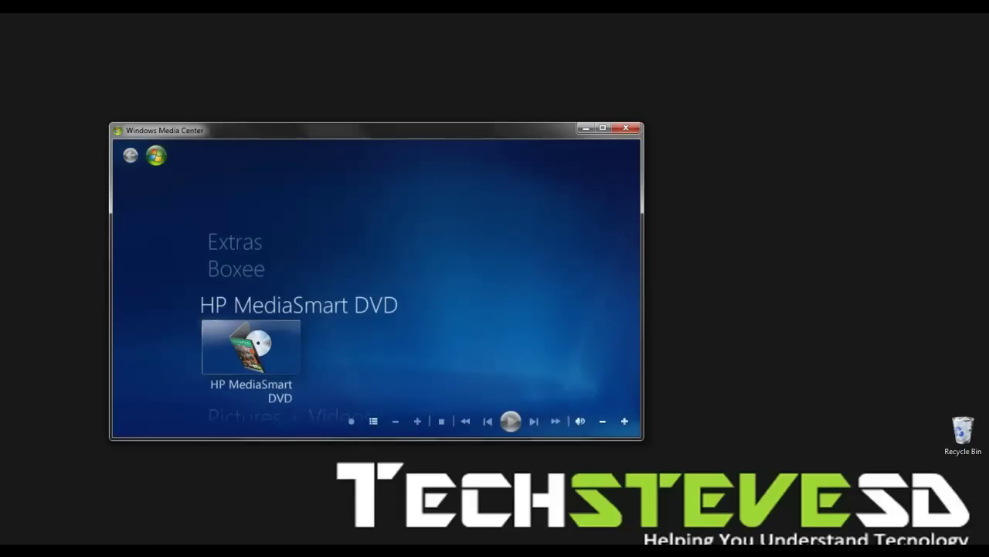
{"action": "key", "text": "Down"}
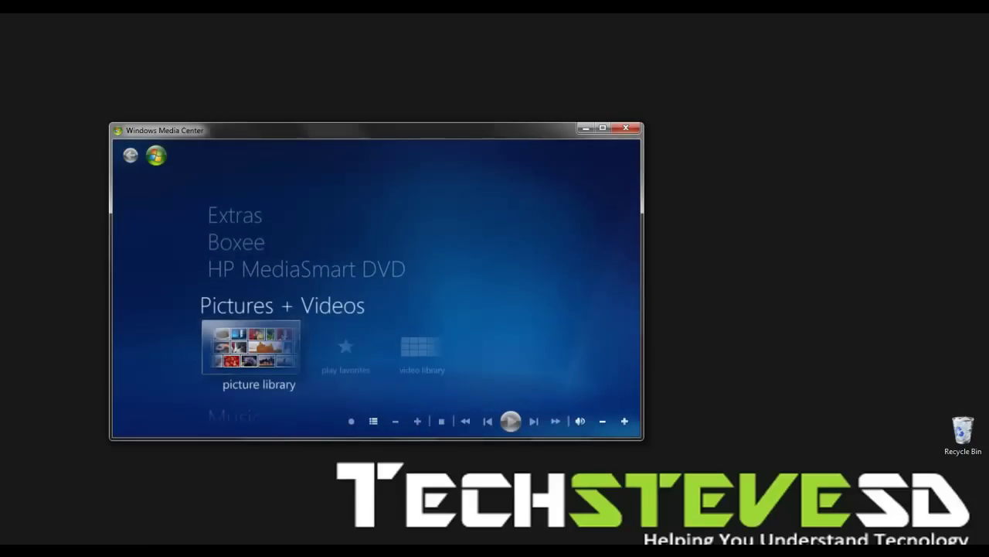